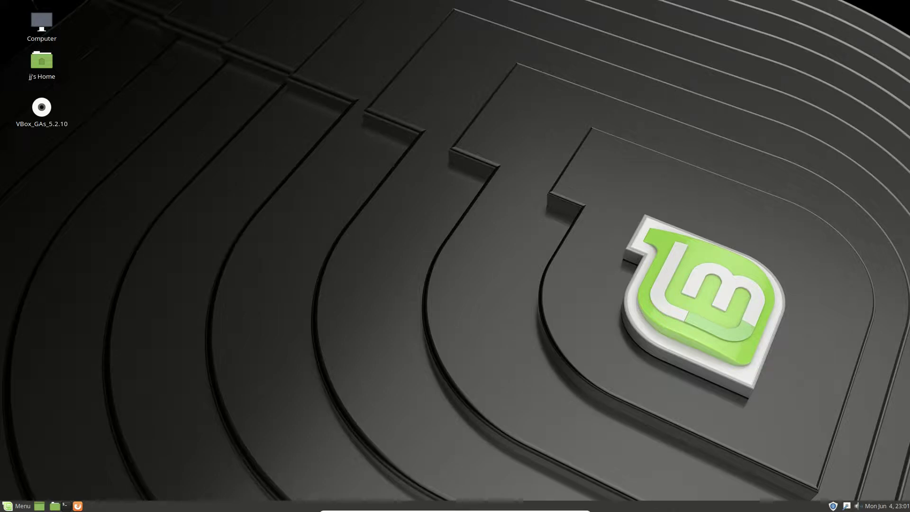
# Step: Search the application menu for "mate", clear the search and close the menu
pyautogui.press('super')
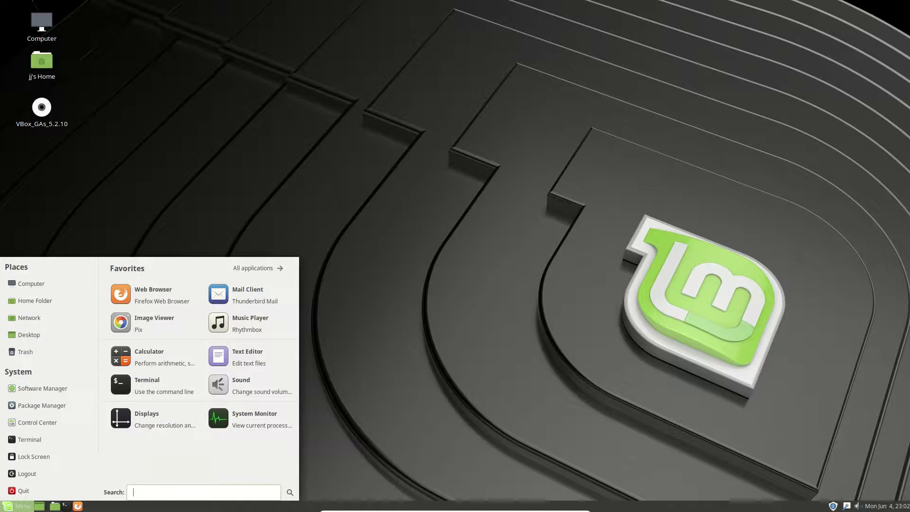
pyautogui.write('mate')
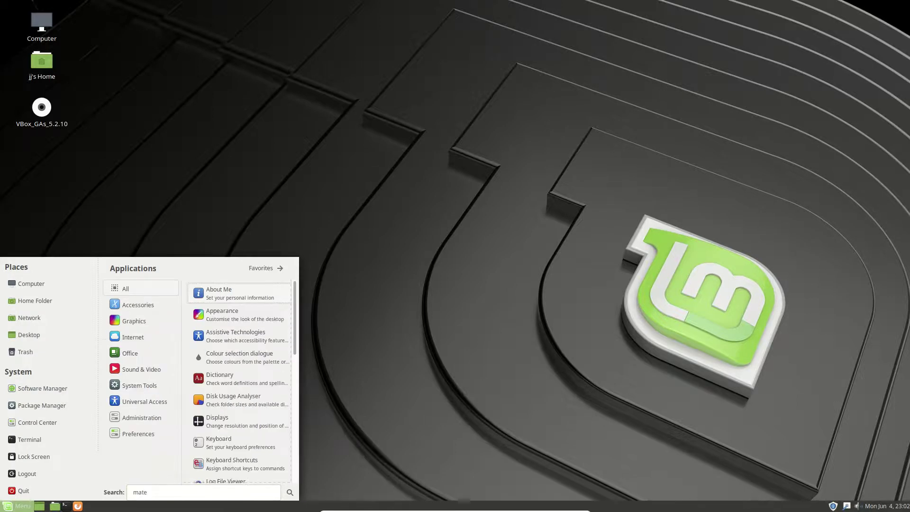
pyautogui.press('BackSpace')
pyautogui.press('BackSpace')
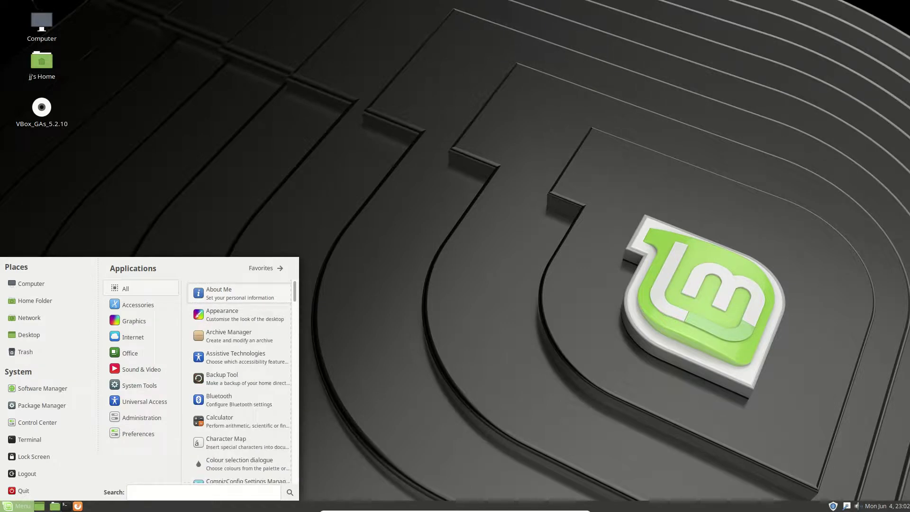
pyautogui.press('super')
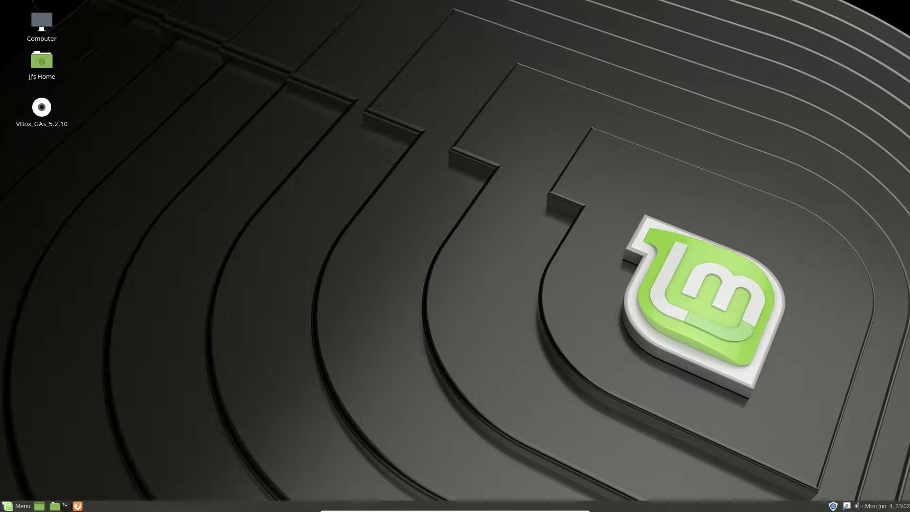
pyautogui.press('super')
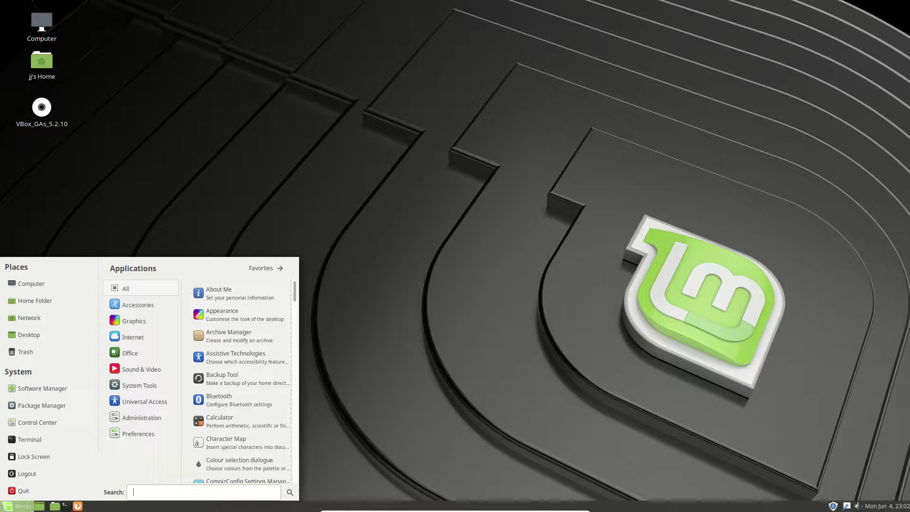
pyautogui.press('super')
pyautogui.press('super')
pyautogui.press('Escape')
# Step: Open a terminal, run htop in it and move its window clear of the application menu area
pyautogui.click(66, 506)
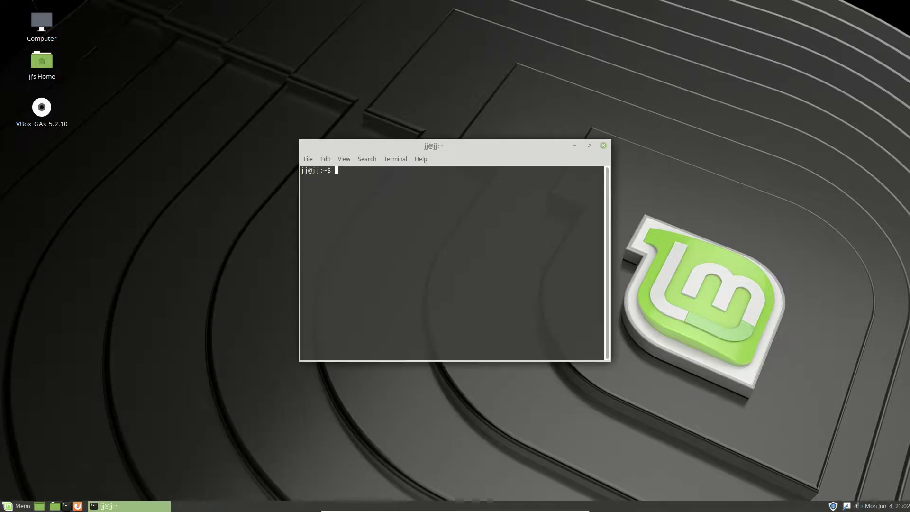
pyautogui.write('htop')
pyautogui.press('Return')
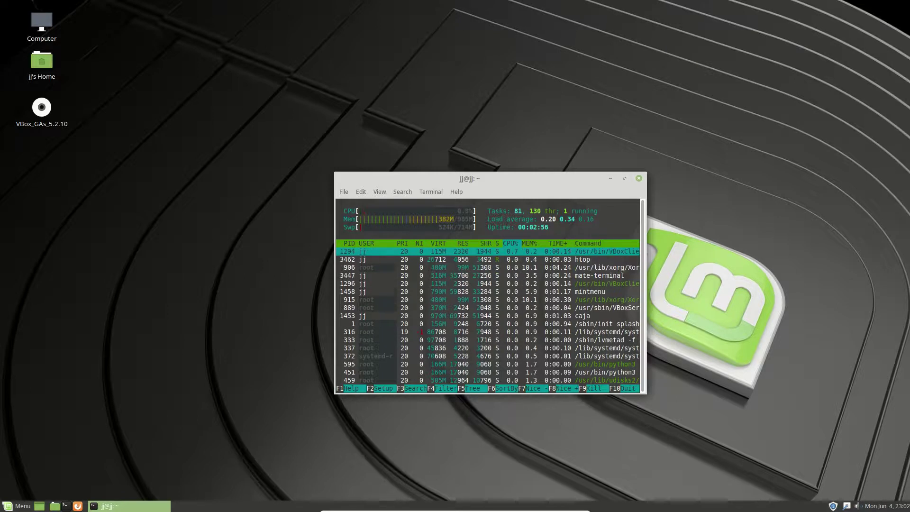
pyautogui.moveTo(491, 178); pyautogui.dragTo(621, 164)
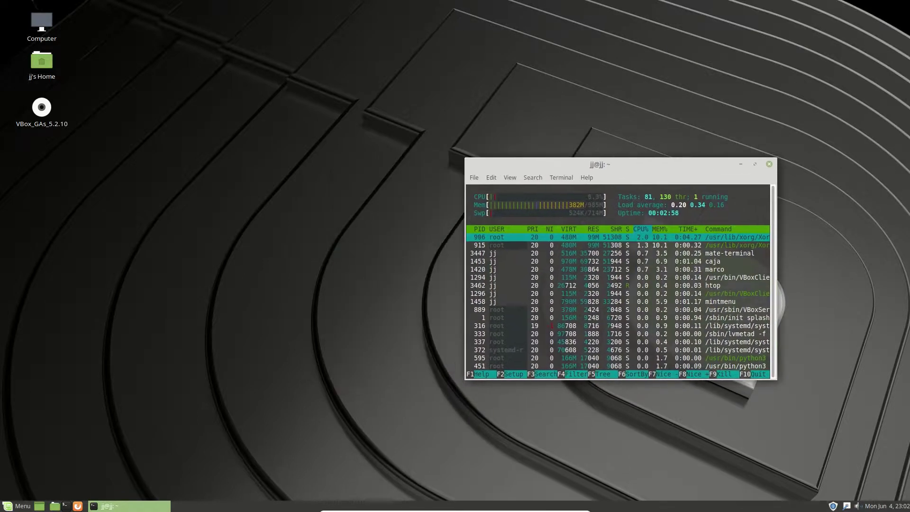
pyautogui.press('super')
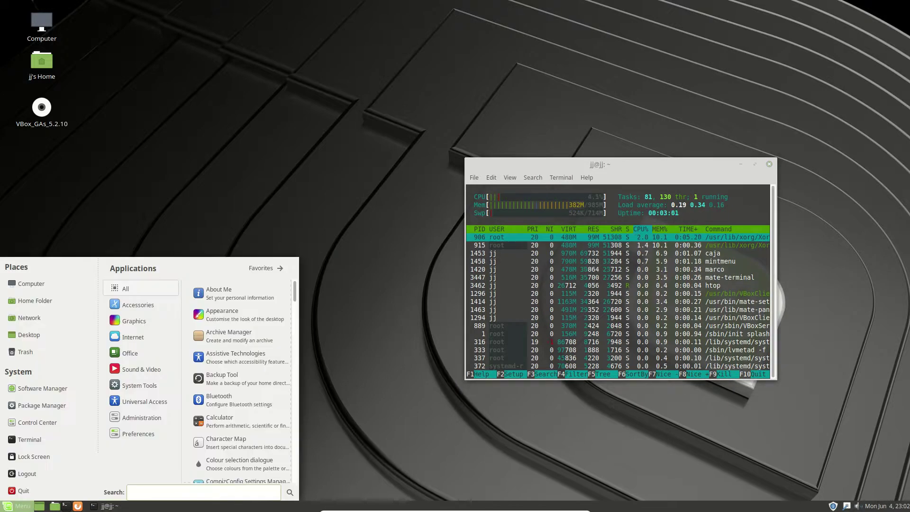
pyautogui.press('super')
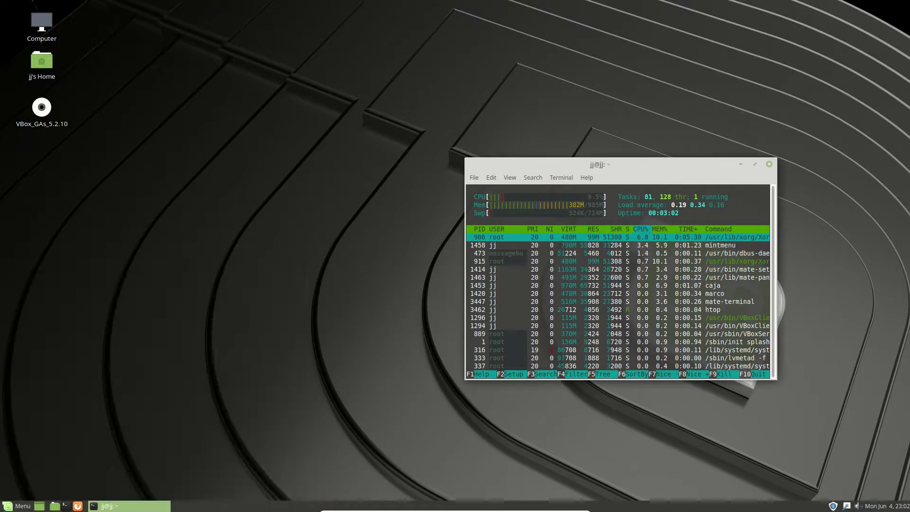
pyautogui.press('super')
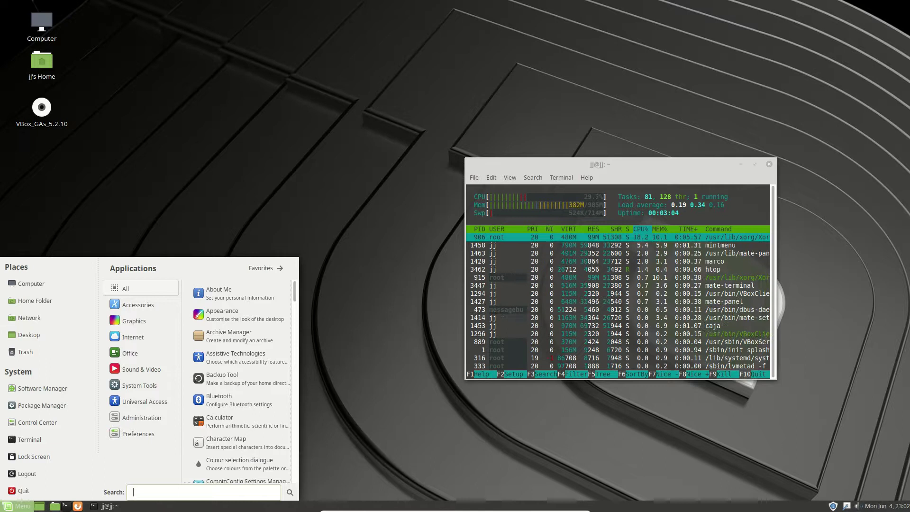
pyautogui.press('super')
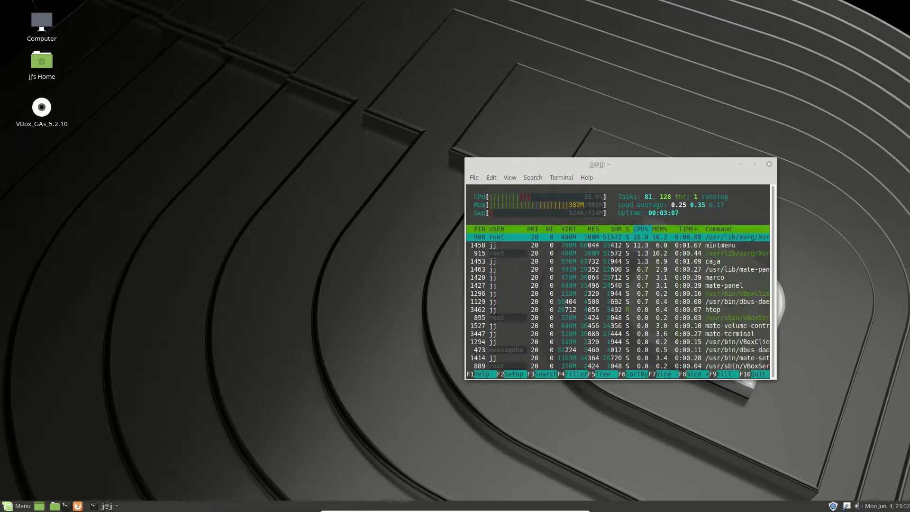
pyautogui.press('super')
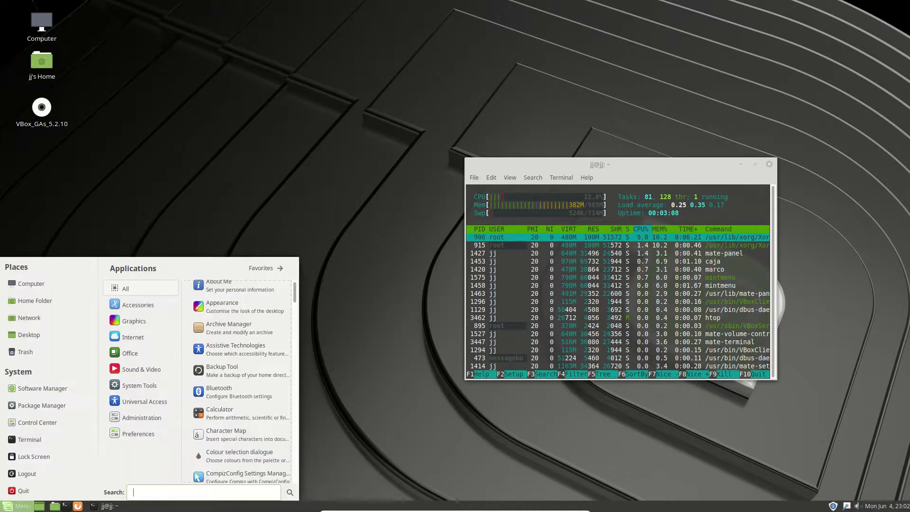
pyautogui.press('super')
pyautogui.rightClick(342, 117)
pyautogui.click(342, 117)
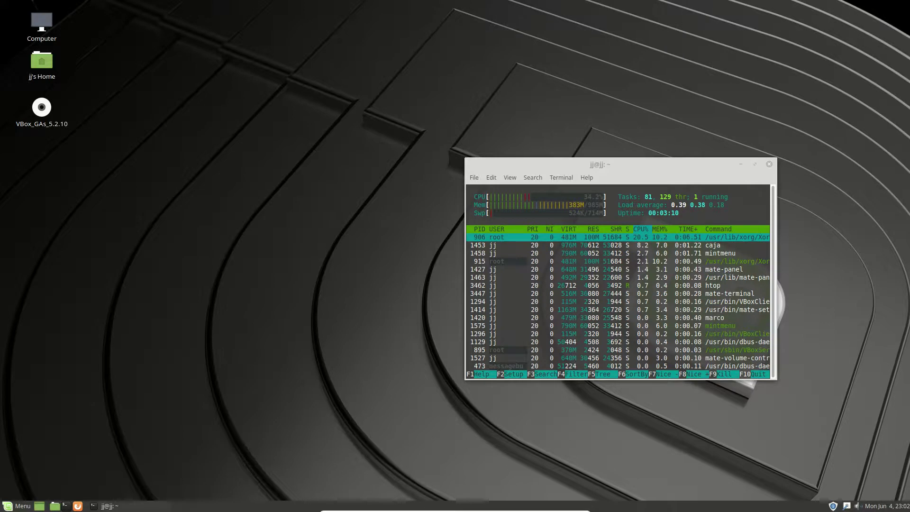
# Step: Open the home folder in the file manager, check its About Caja information and close that dialog
pyautogui.click(55, 506)
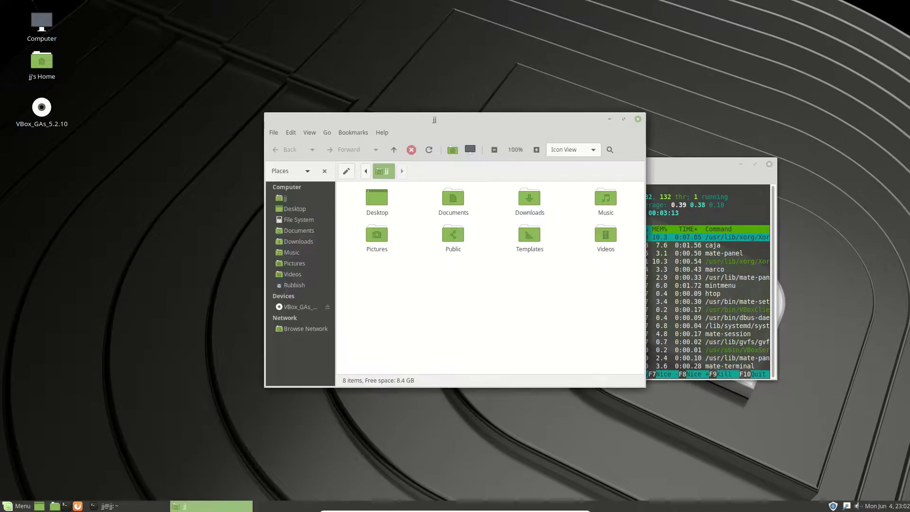
pyautogui.click(382, 132)
pyautogui.click(392, 161)
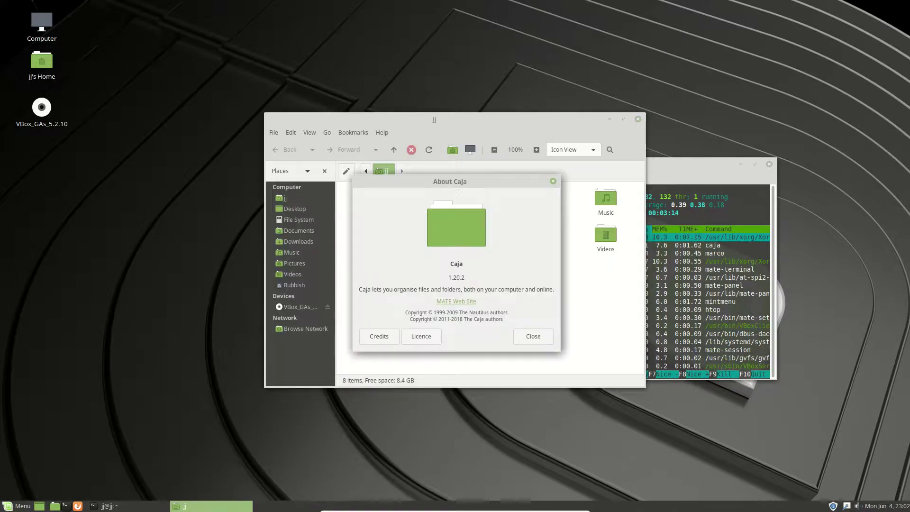
pyautogui.moveTo(454, 264); pyautogui.dragTo(463, 264)
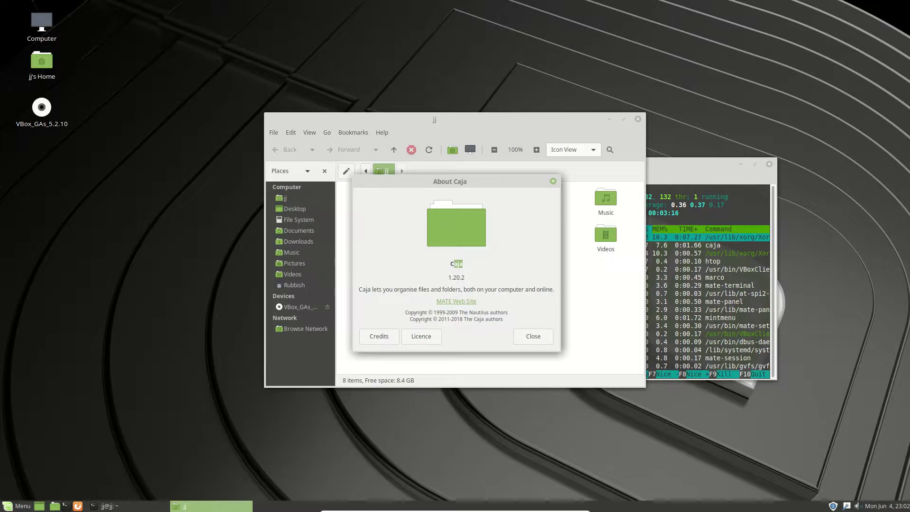
pyautogui.doubleClick(456, 264)
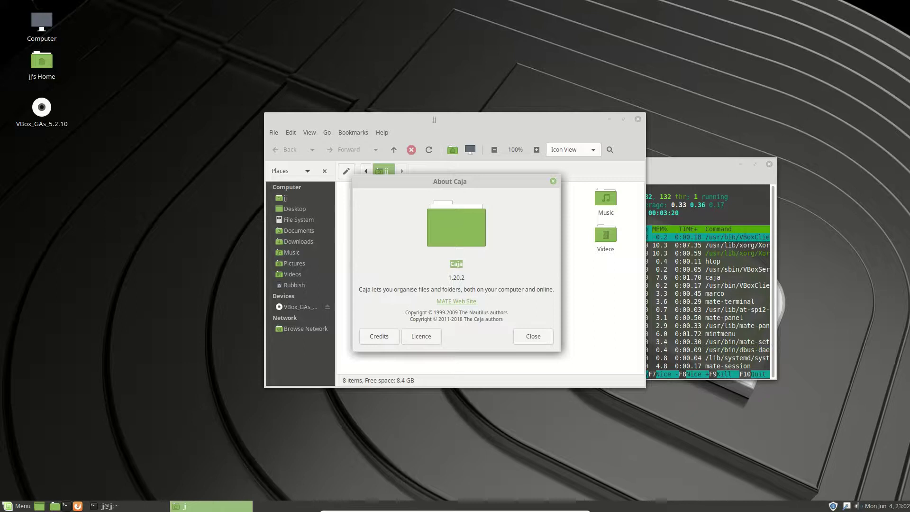
pyautogui.moveTo(450, 182); pyautogui.dragTo(483, 209)
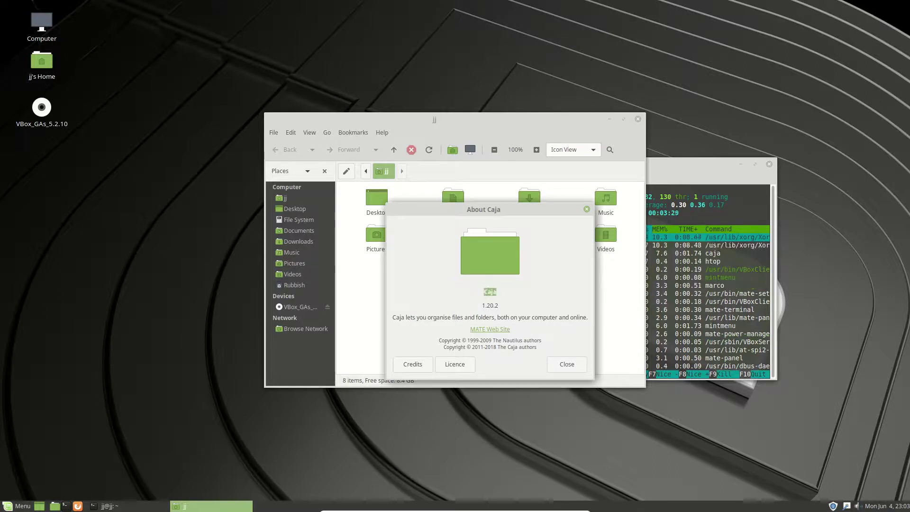
pyautogui.moveTo(483, 209); pyautogui.dragTo(451, 190)
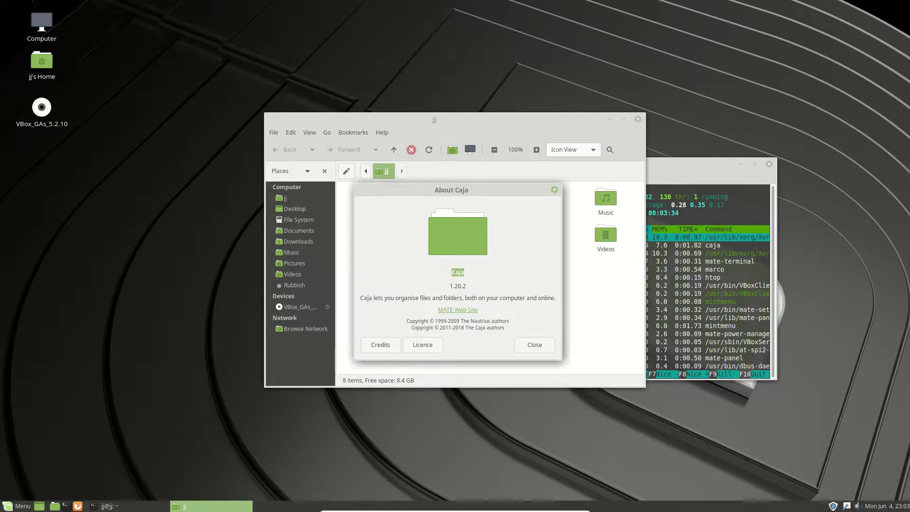
pyautogui.click(555, 189)
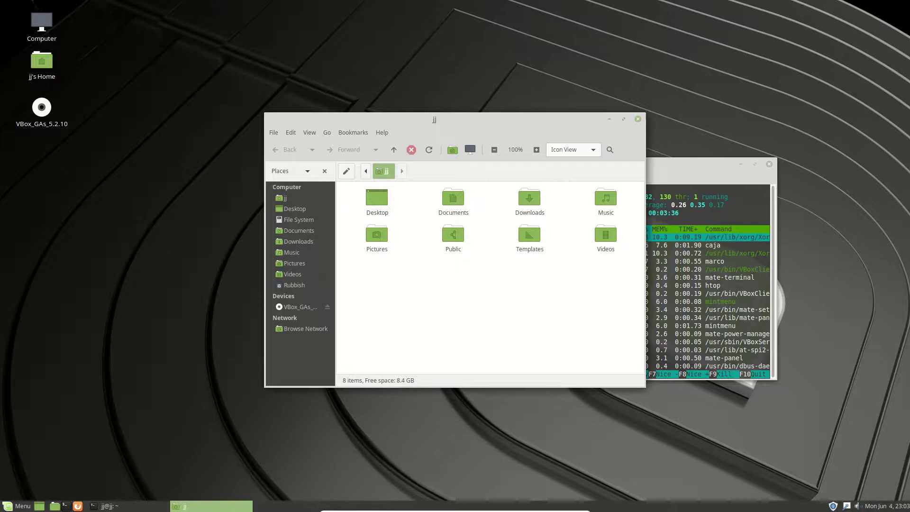
# Step: Move the home folder window away from the htop terminal and minimize the terminal
pyautogui.moveTo(503, 120); pyautogui.dragTo(411, 112)
pyautogui.moveTo(593, 164); pyautogui.dragTo(616, 171)
pyautogui.click(762, 171)
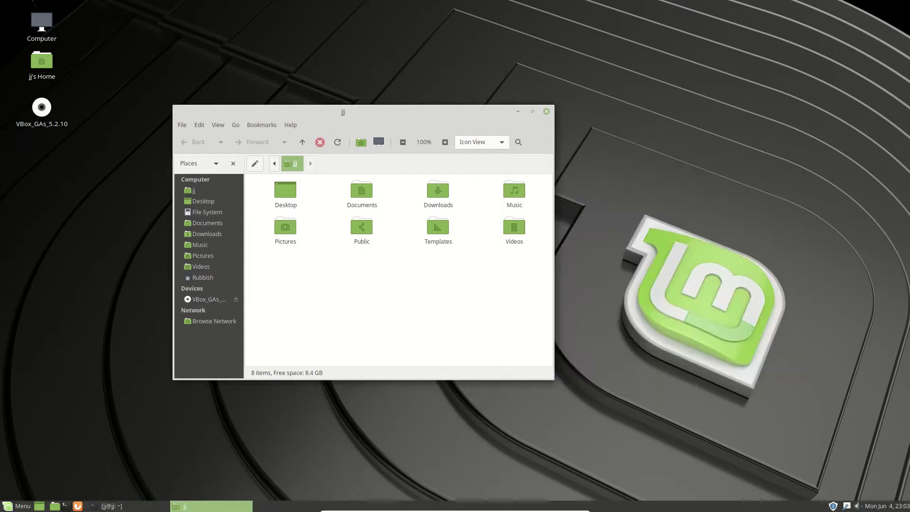
# Step: Look through the pages of the file manager's File Management Preferences and close them without changing anything
pyautogui.moveTo(426, 112); pyautogui.dragTo(590, 117)
pyautogui.click(425, 130)
pyautogui.moveTo(363, 130)
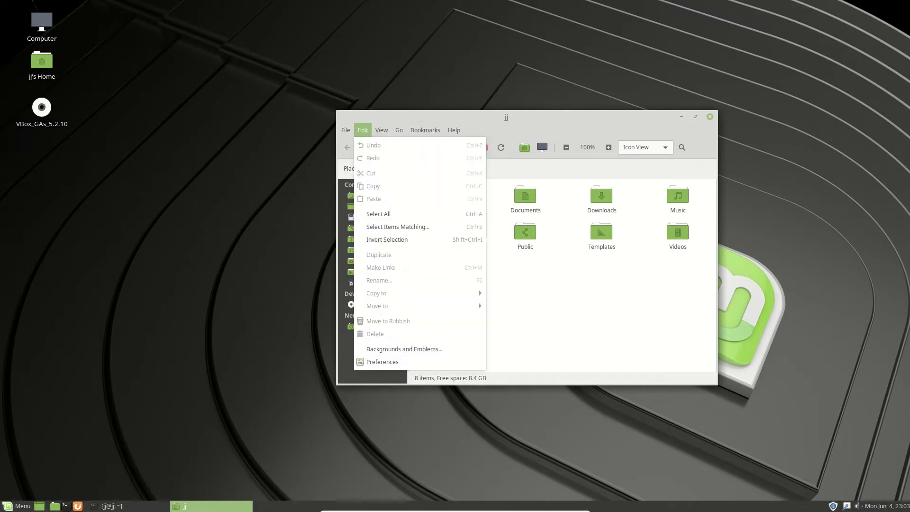
pyautogui.press('Up')
pyautogui.press('Return')
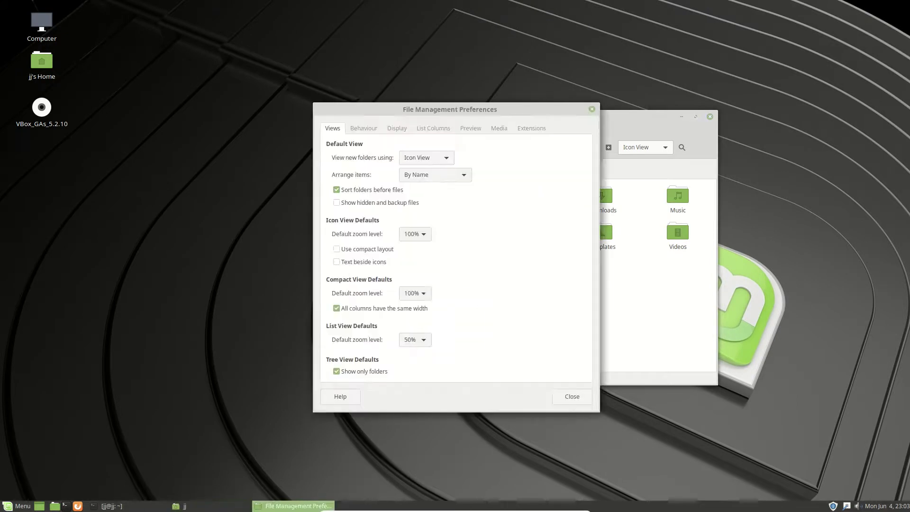
pyautogui.hotkey('ctrl', 'pagedown')
pyautogui.hotkey('ctrl', 'pagedown')
pyautogui.hotkey('ctrl', 'pagedown')
pyautogui.hotkey('ctrl', 'pagedown')
pyautogui.hotkey('ctrl', 'pagedown')
pyautogui.hotkey('ctrl', 'pagedown')
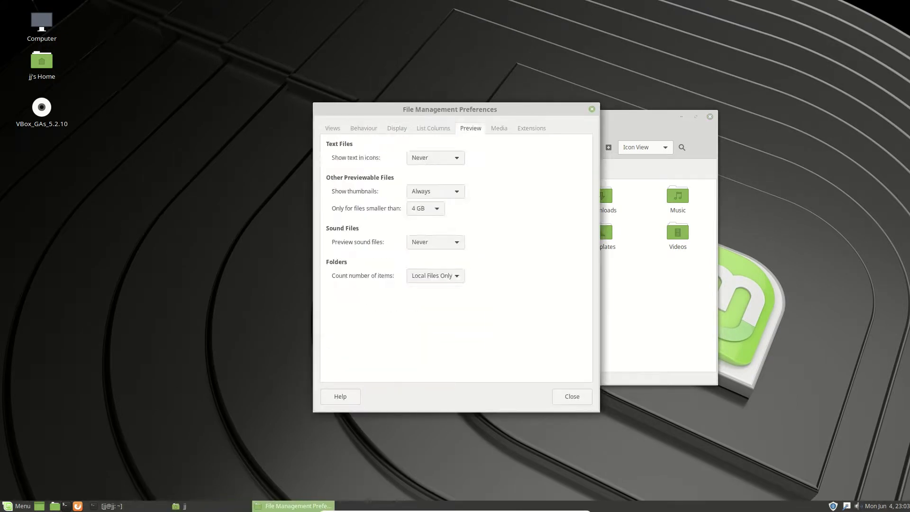
pyautogui.press('Escape')
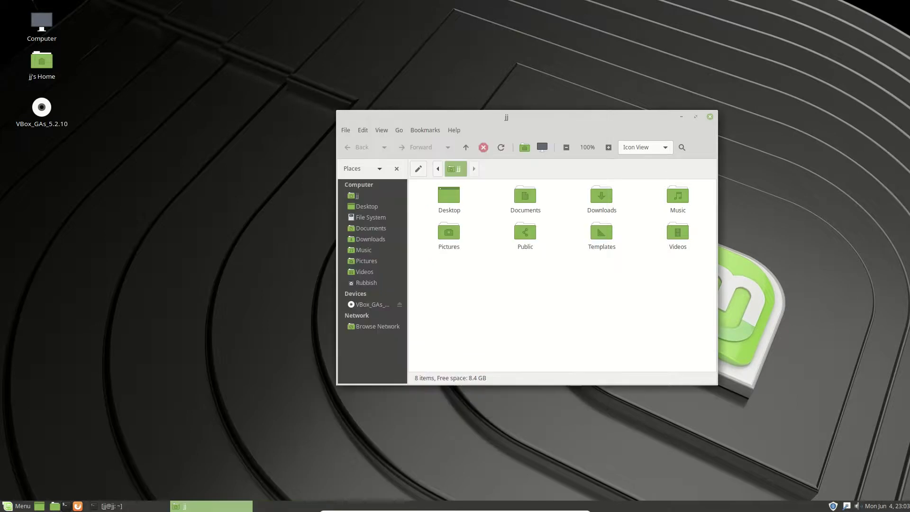
# Step: Reposition the home folder window, restore the htop terminal and try to close that terminal
pyautogui.moveTo(566, 155); pyautogui.dragTo(417, 130)
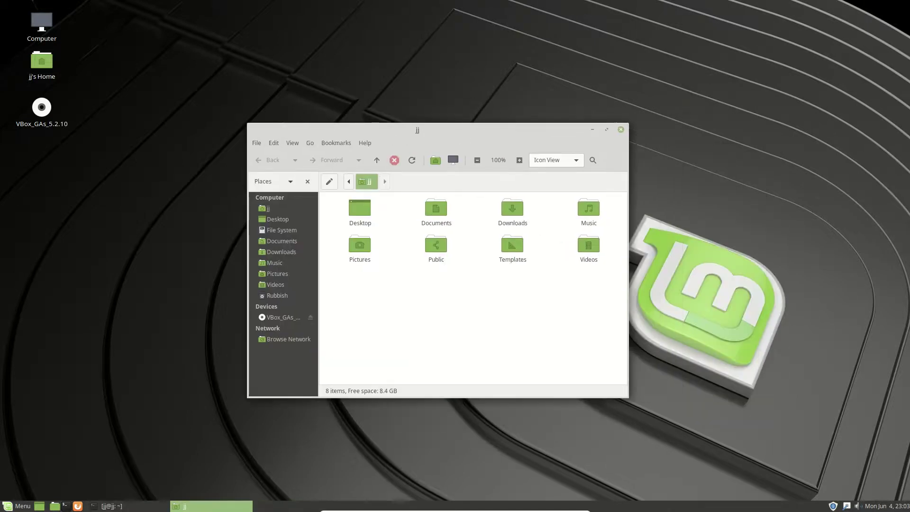
pyautogui.click(129, 506)
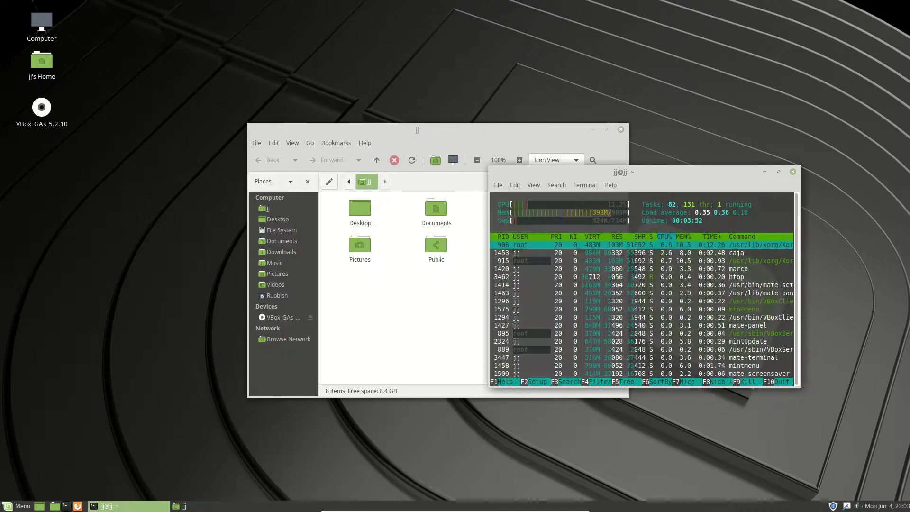
pyautogui.click(793, 172)
# Step: Open a new terminal and print the system and kernel information with uname -a
pyautogui.click(66, 506)
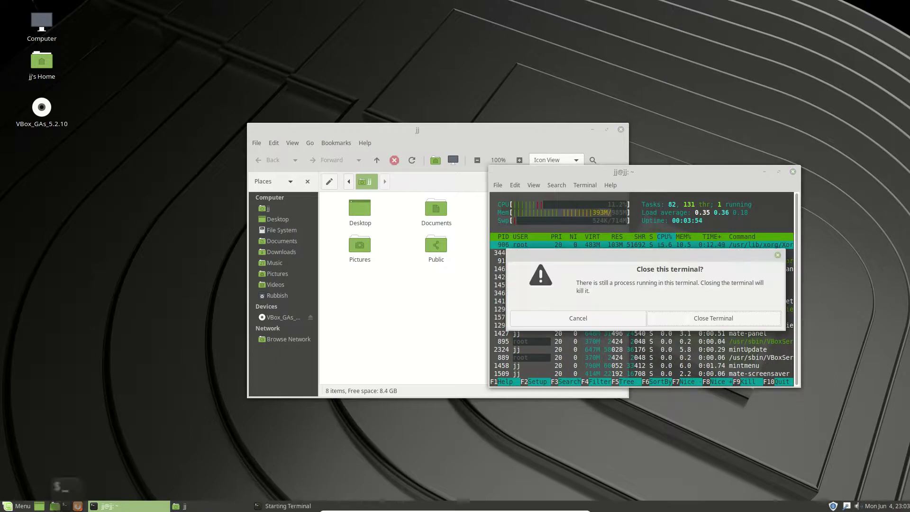
pyautogui.write('uname -a')
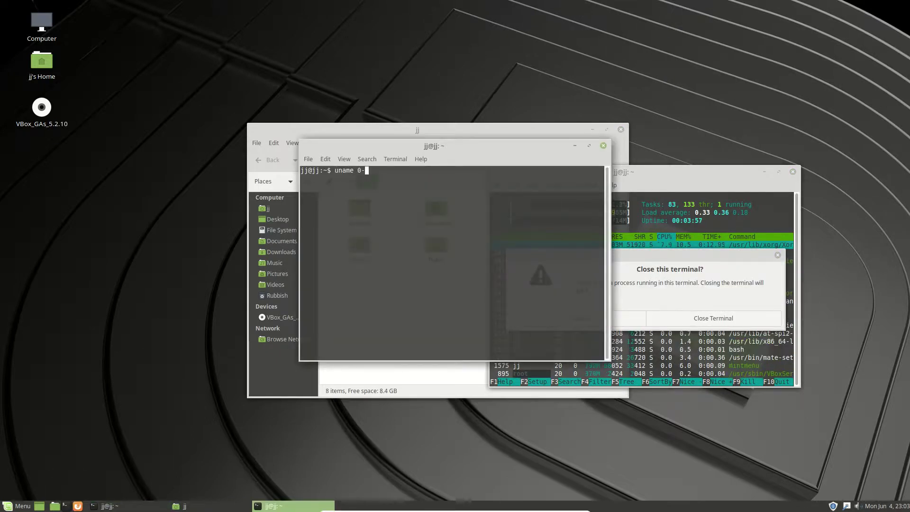
pyautogui.press('Return')
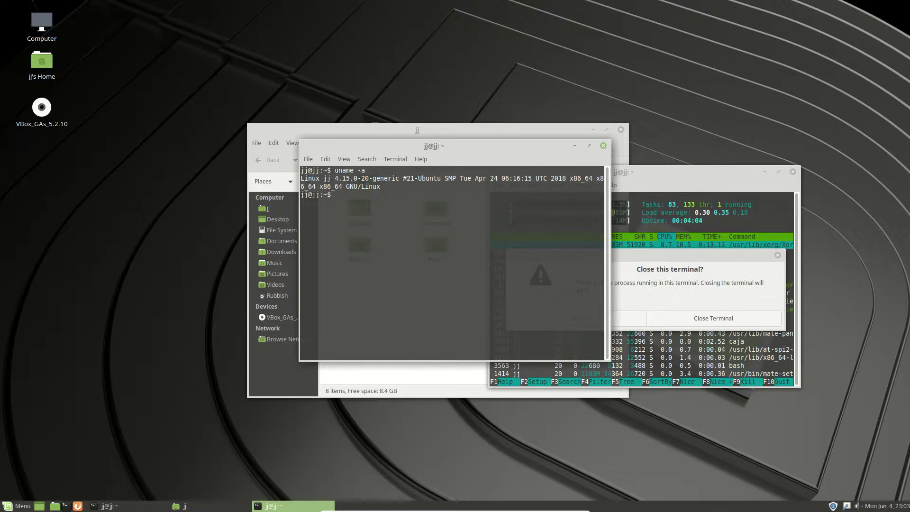
# Step: Move the new terminal clear of the htop window and highlight text around the start of the uname output
pyautogui.moveTo(434, 146); pyautogui.dragTo(389, 158)
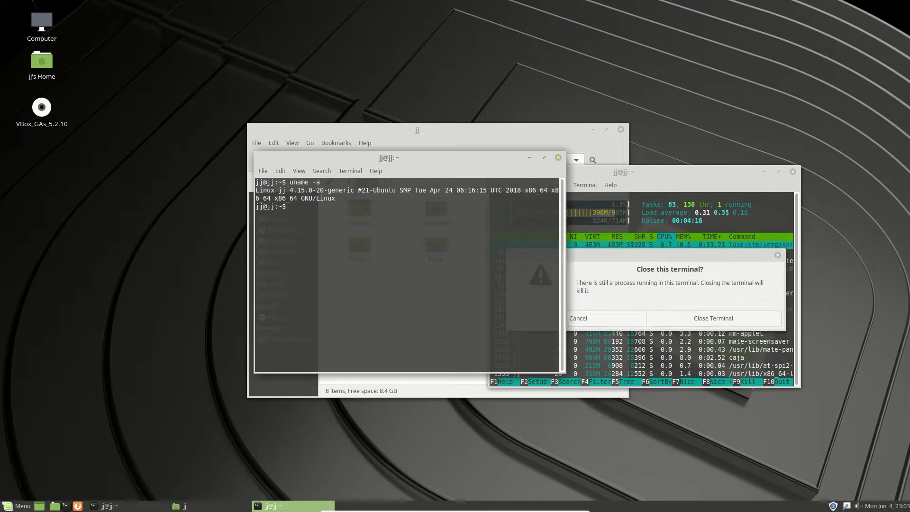
pyautogui.moveTo(389, 157); pyautogui.dragTo(348, 122)
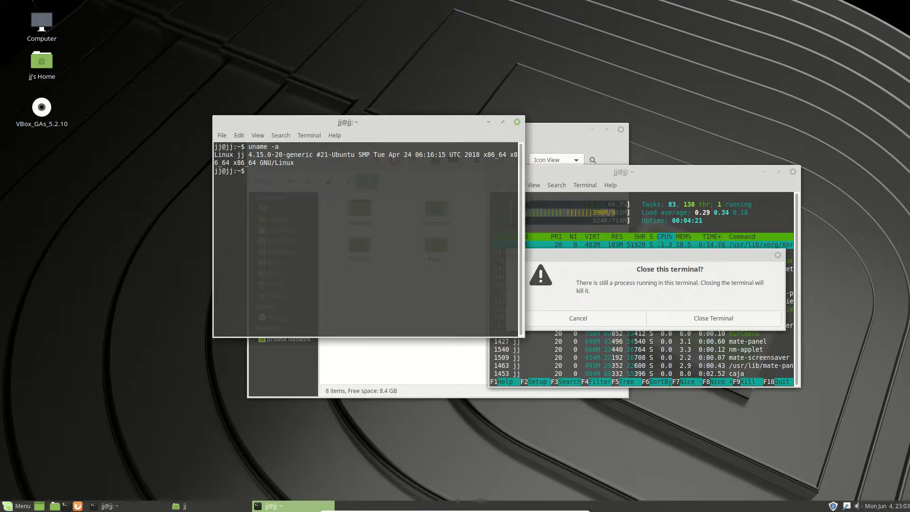
pyautogui.moveTo(290, 122); pyautogui.dragTo(178, 188)
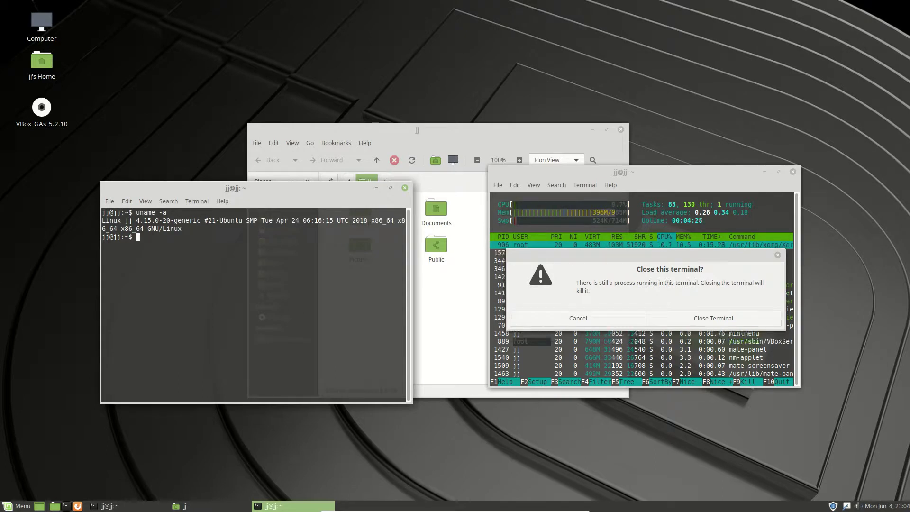
pyautogui.moveTo(137, 221); pyautogui.dragTo(201, 214)
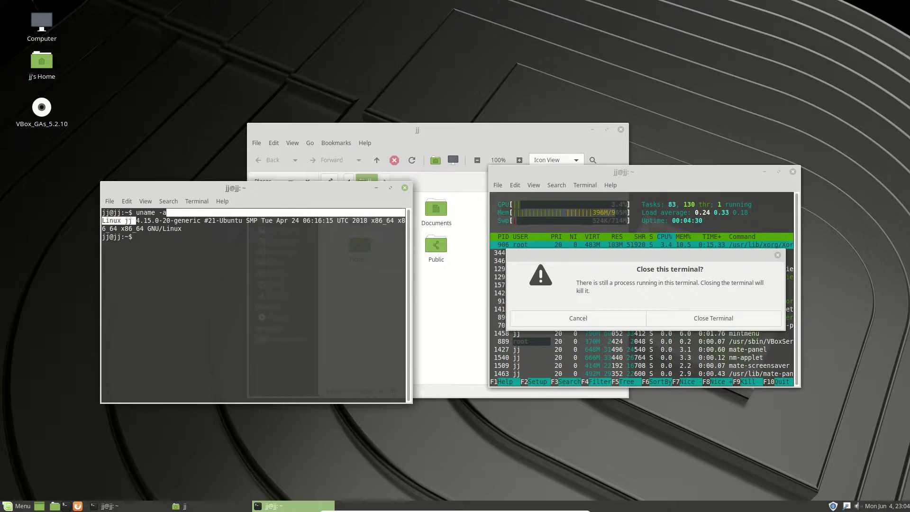
# Step: Highlight the kernel version number in the uname output
pyautogui.click(180, 216)
pyautogui.moveTo(136, 214); pyautogui.dragTo(152, 220)
pyautogui.click(152, 221)
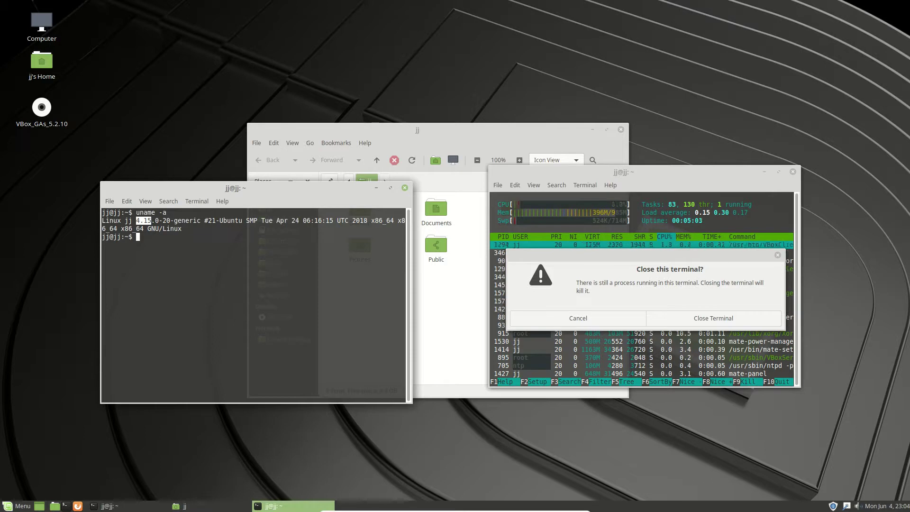
# Step: Write the command sudo apt install htop at the terminal prompt without running it
pyautogui.write('s')
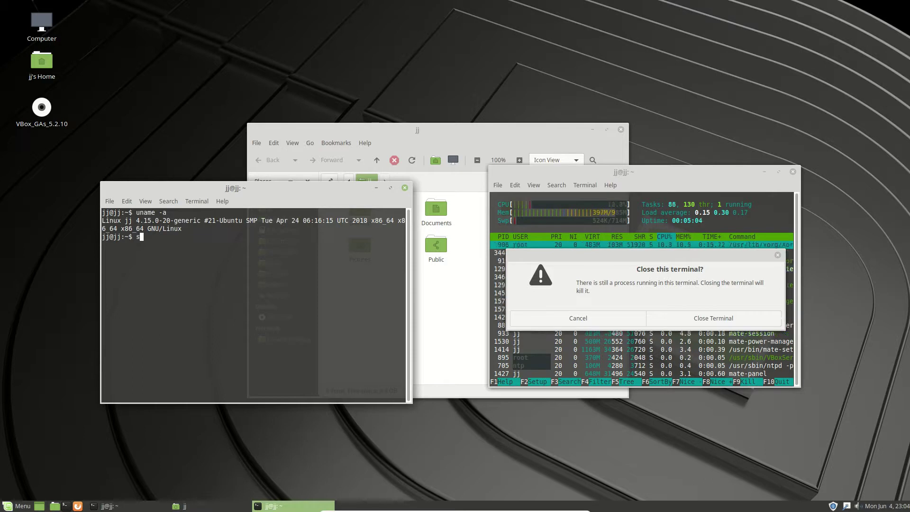
pyautogui.write('udo apt ')
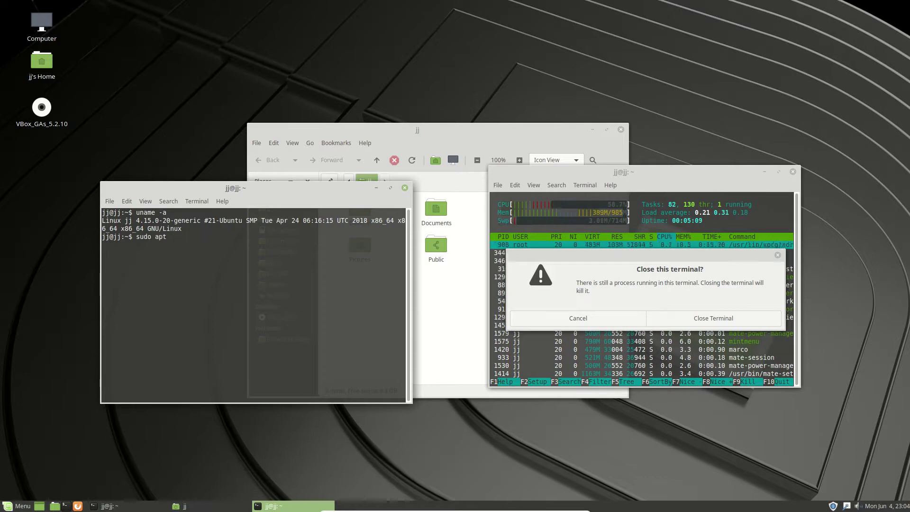
pyautogui.write('install htp')
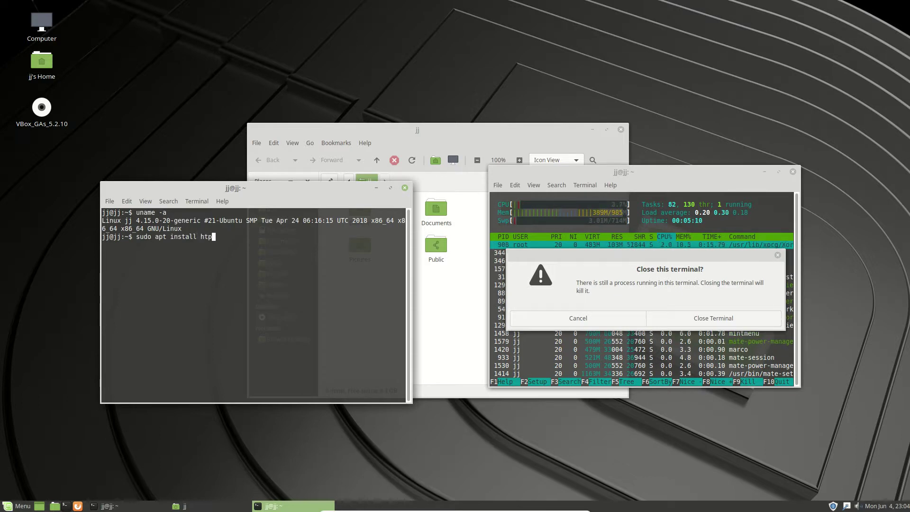
pyautogui.press('BackSpace')
pyautogui.write('op')
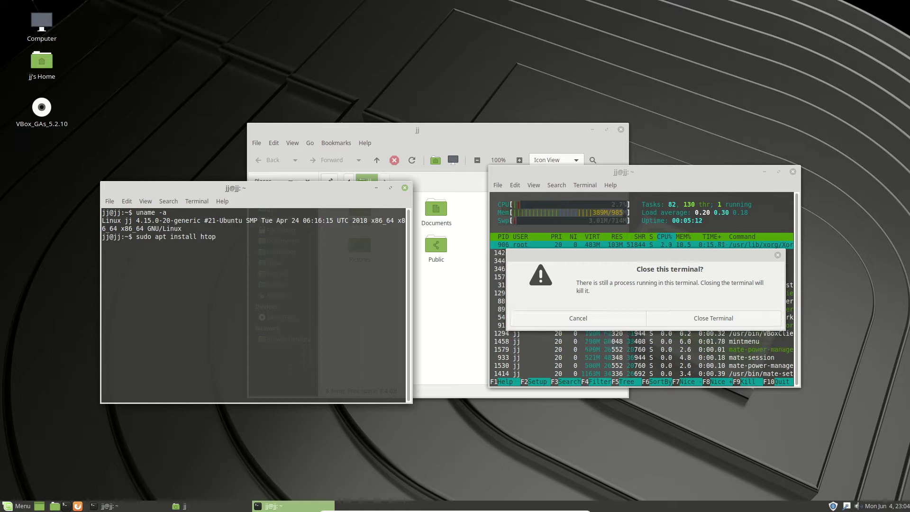
# Step: Highlight the individual words of the htop install command one after another, ending with the package name
pyautogui.doubleClick(143, 237)
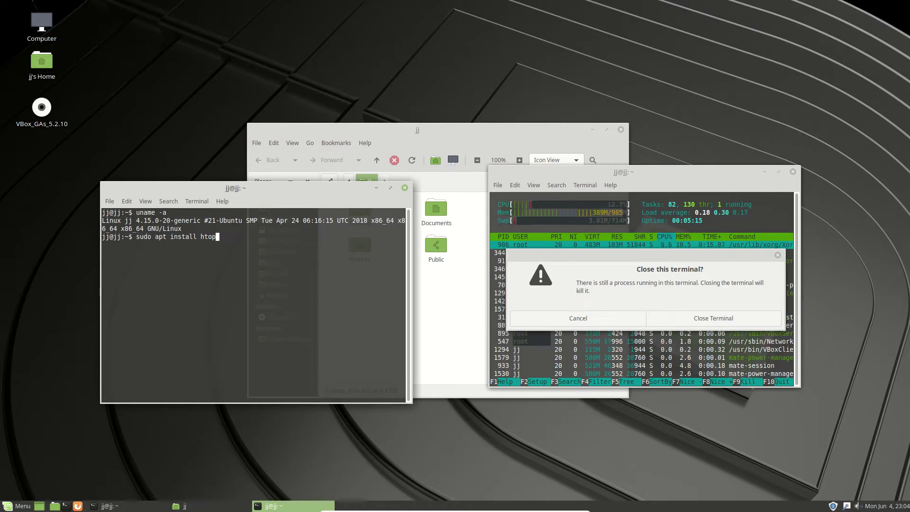
pyautogui.doubleClick(160, 236)
pyautogui.doubleClick(183, 237)
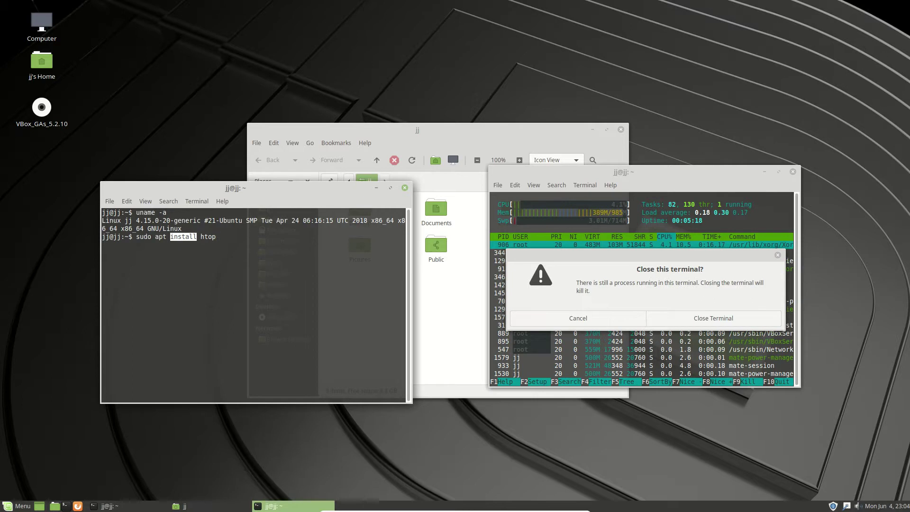
pyautogui.doubleClick(209, 236)
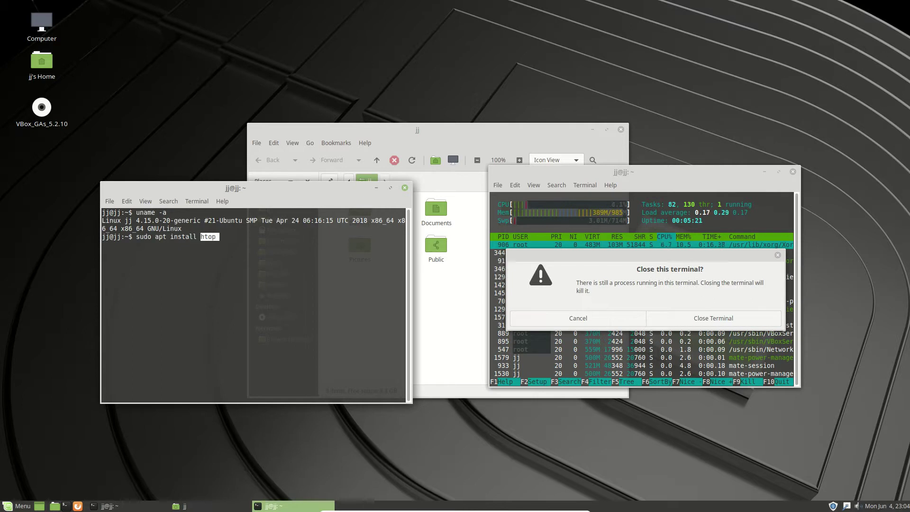
pyautogui.click(208, 237)
# Step: Run the htop install command, authenticating with the account password, and close that terminal
pyautogui.press('Return')
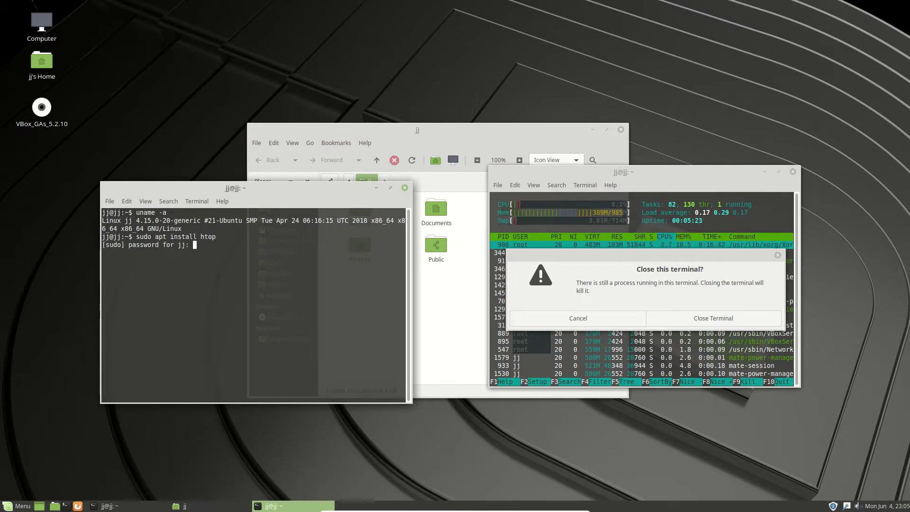
pyautogui.press('Return')
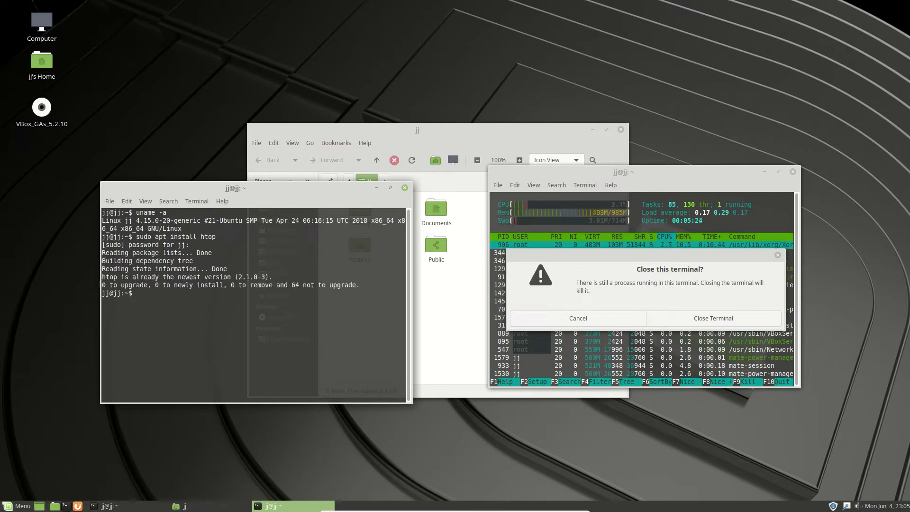
pyautogui.click(404, 188)
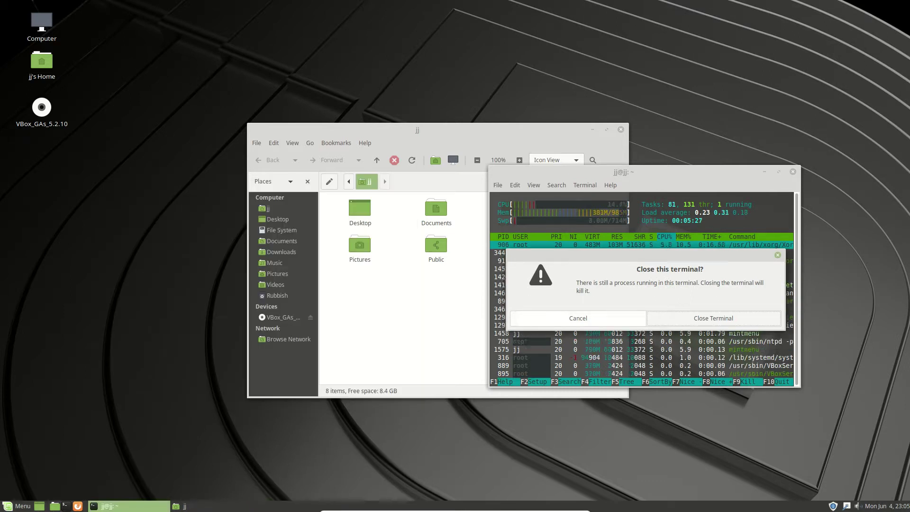
# Step: Confirm closing the htop terminal with its running process, and move and close the home folder window
pyautogui.click(578, 318)
pyautogui.hotkey('alt', 'F4')
pyautogui.press('Tab')
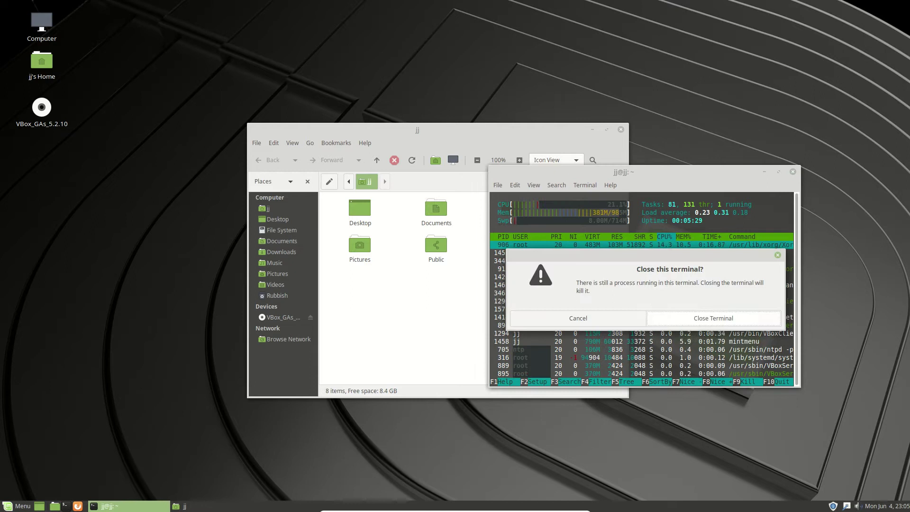
pyautogui.press('Return')
pyautogui.moveTo(417, 129); pyautogui.dragTo(364, 81)
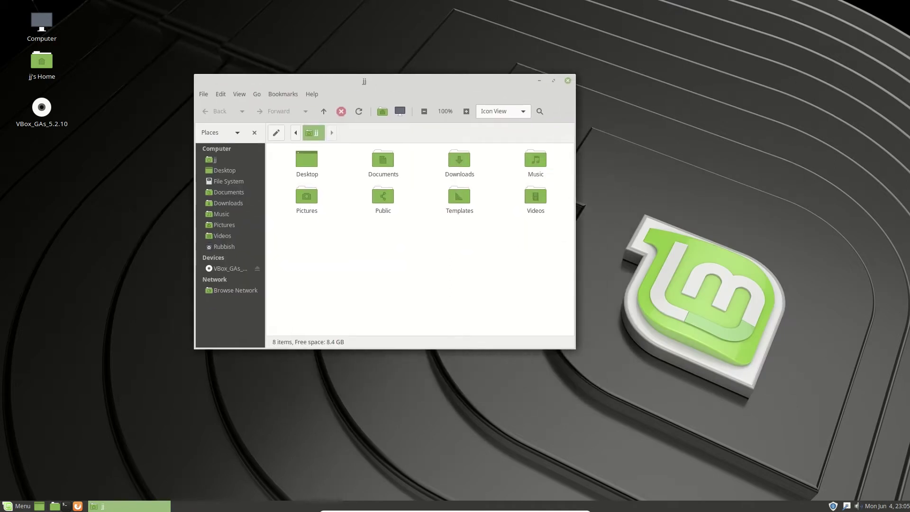
pyautogui.click(567, 80)
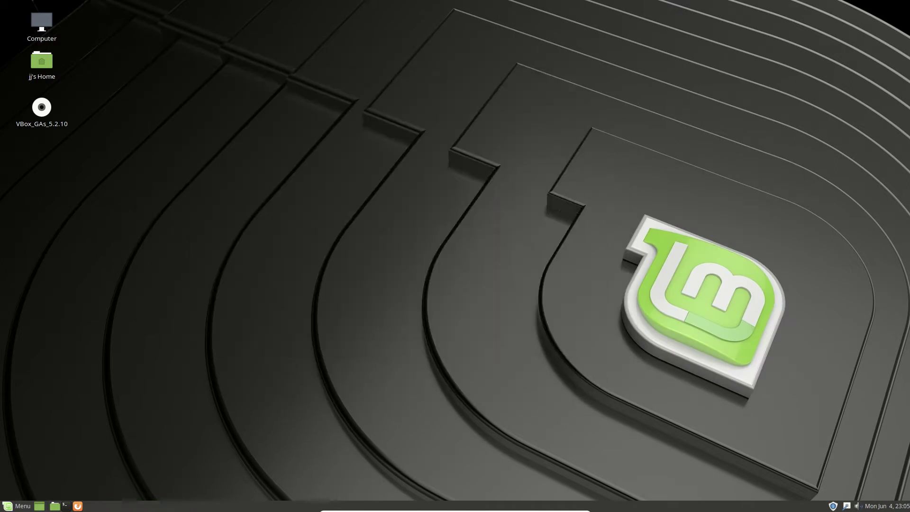
# Step: Bring up the application menu over the empty desktop to look at its layout, and dismiss it again
pyautogui.rightClick(456, 158)
pyautogui.press('Escape')
pyautogui.press('super')
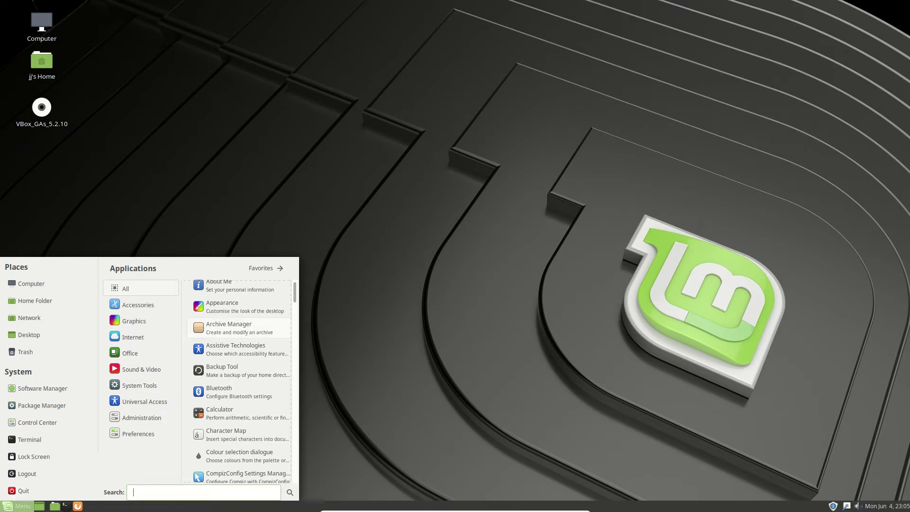
pyautogui.press('Escape')
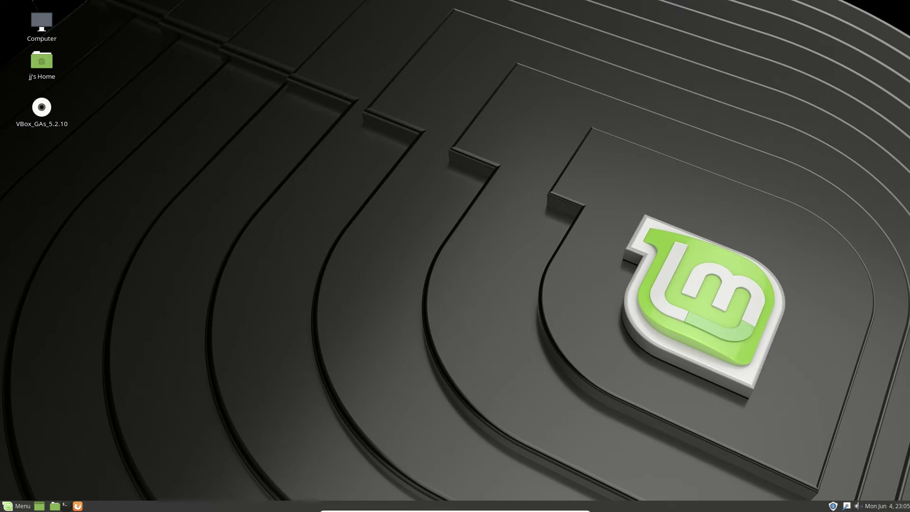
pyautogui.press('super')
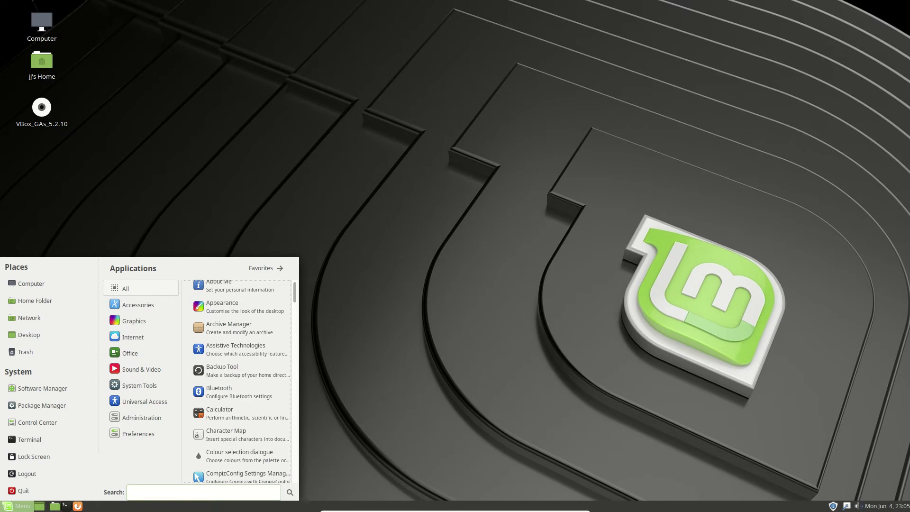
pyautogui.press('Escape')
pyautogui.rightClick(281, 180)
pyautogui.press('Escape')
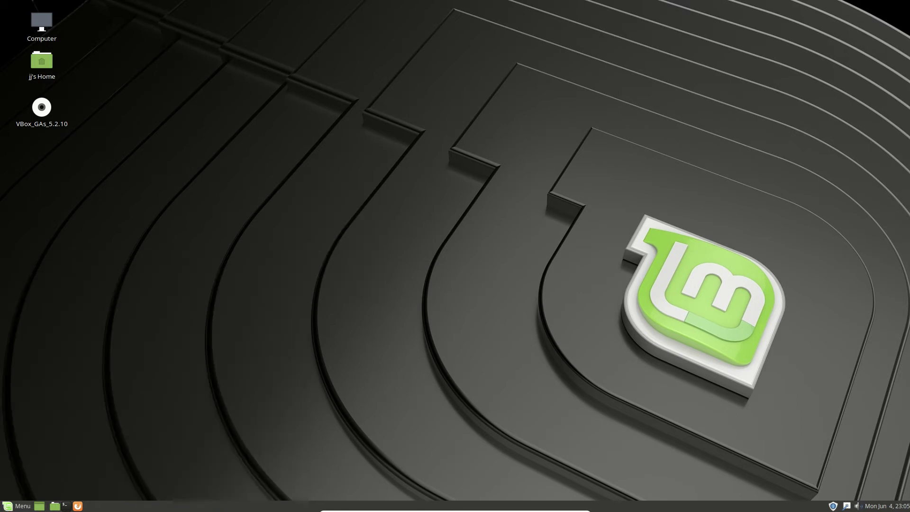
pyautogui.rightClick(136, 230)
pyautogui.press('Escape')
# Step: Open a new terminal alongside the application menu, view the Sound & Video category, and close both
pyautogui.press('super')
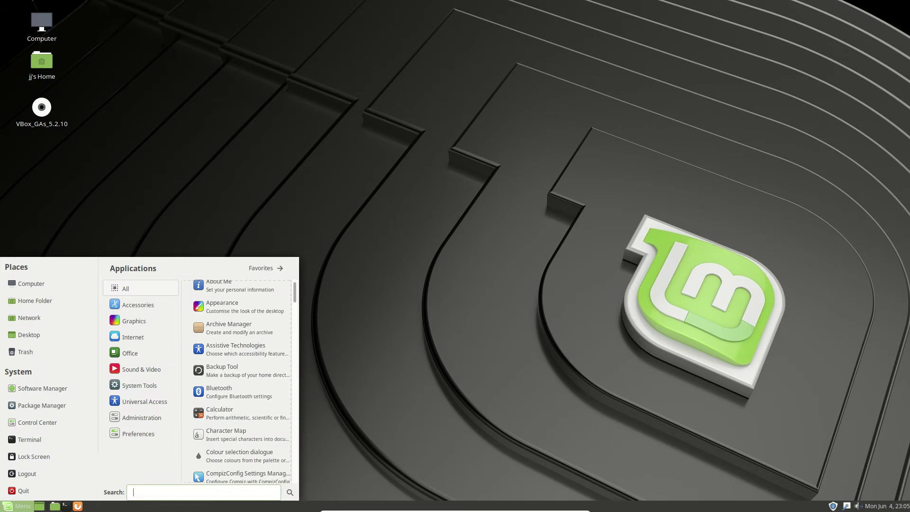
pyautogui.hotkey('ctrl', 'alt', 't')
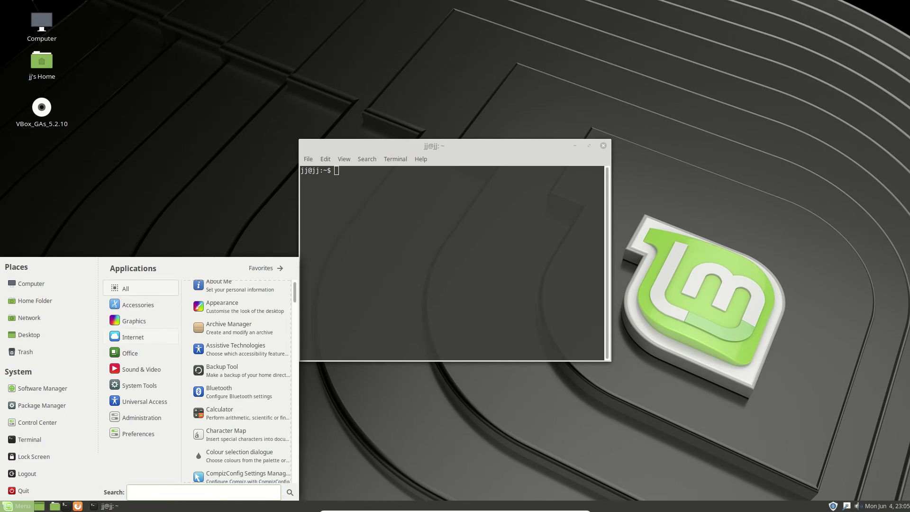
pyautogui.moveTo(141, 369)
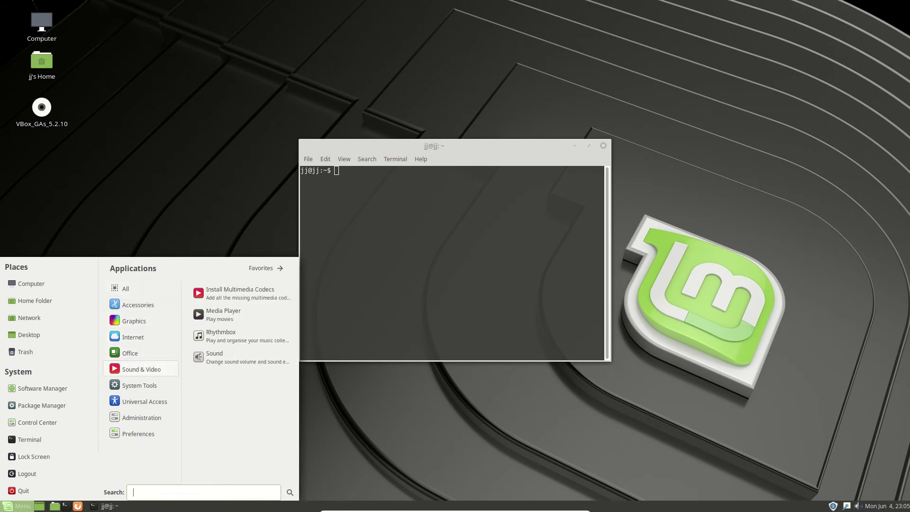
pyautogui.press('Escape')
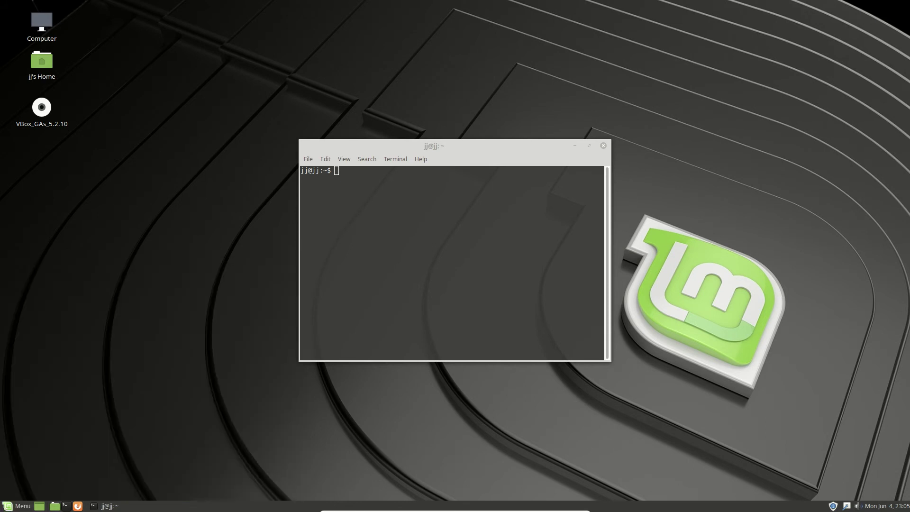
pyautogui.click(603, 145)
pyautogui.moveTo(571, 507)
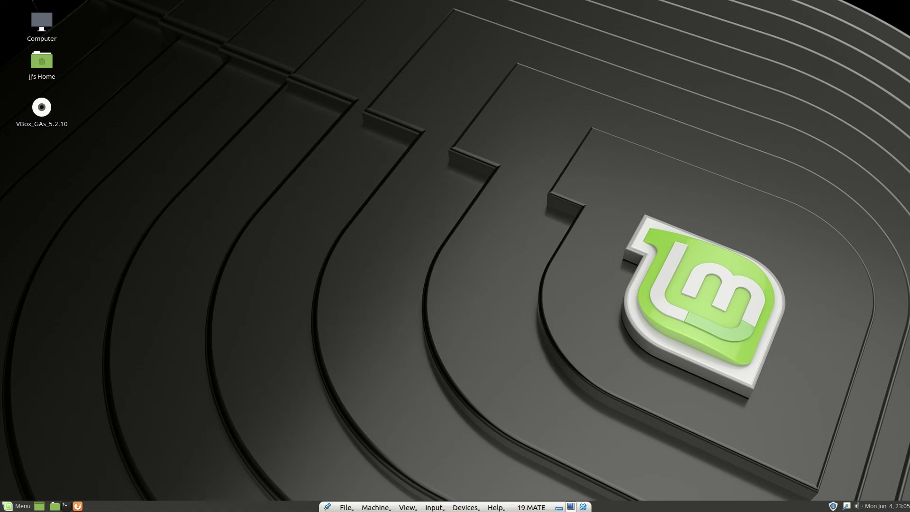